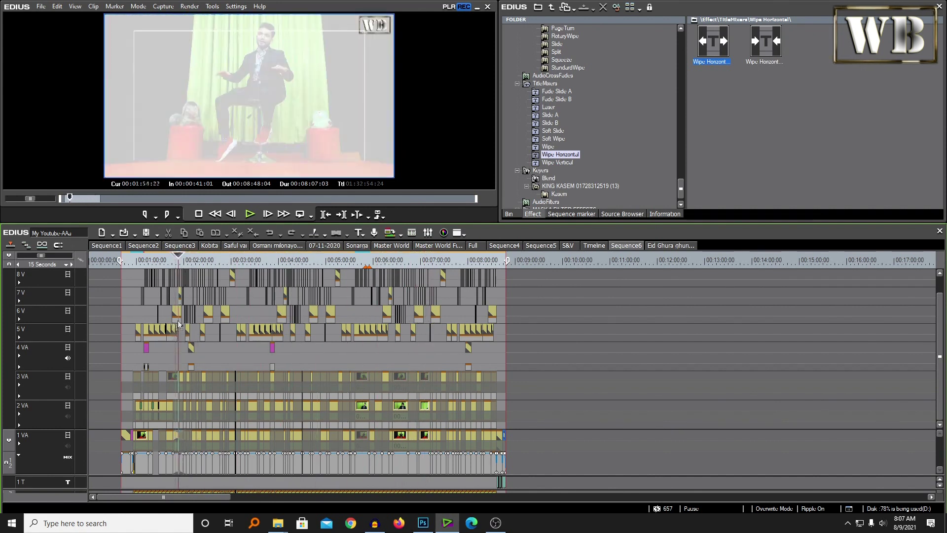
# - Move the playhead to the start of the first clip on track 1 VA, at 00:00:41:01
pyautogui.scroll(3, 149, 335)
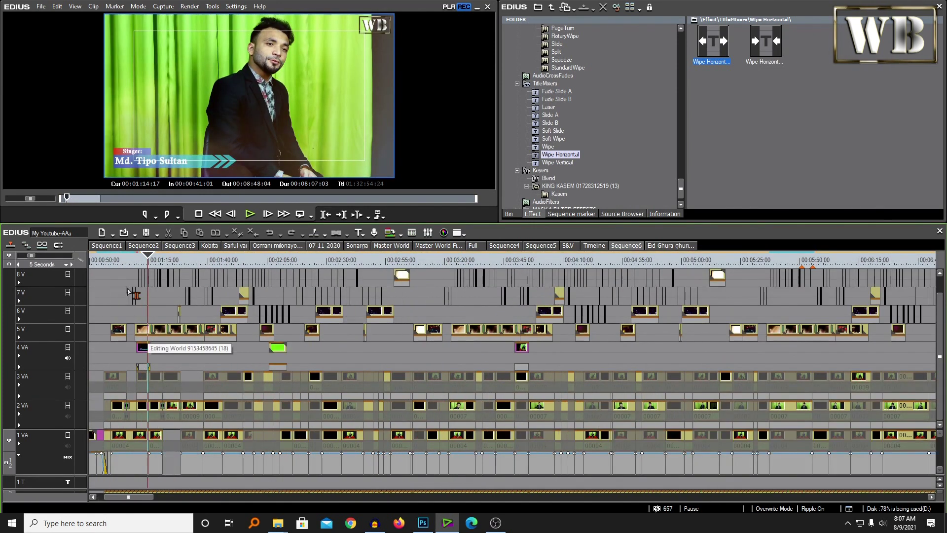
pyautogui.scroll(5, 140, 267)
pyautogui.click(140, 267)
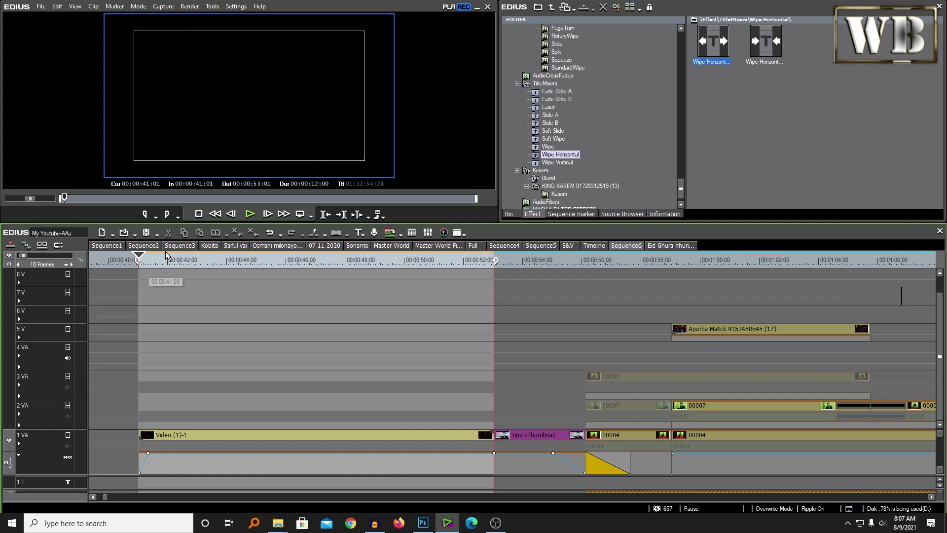
pyautogui.moveTo(116, 290); pyautogui.dragTo(380, 408)
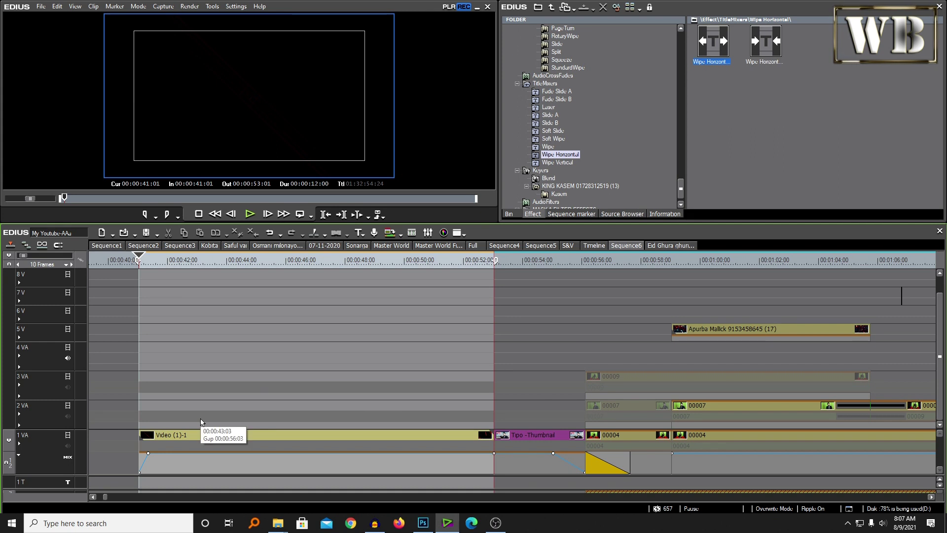
# - Set the sequence's In point at the start of the Video (1)-1 clip, at 00:00:41:01
pyautogui.click(198, 260)
pyautogui.moveTo(140, 265); pyautogui.dragTo(272, 265)
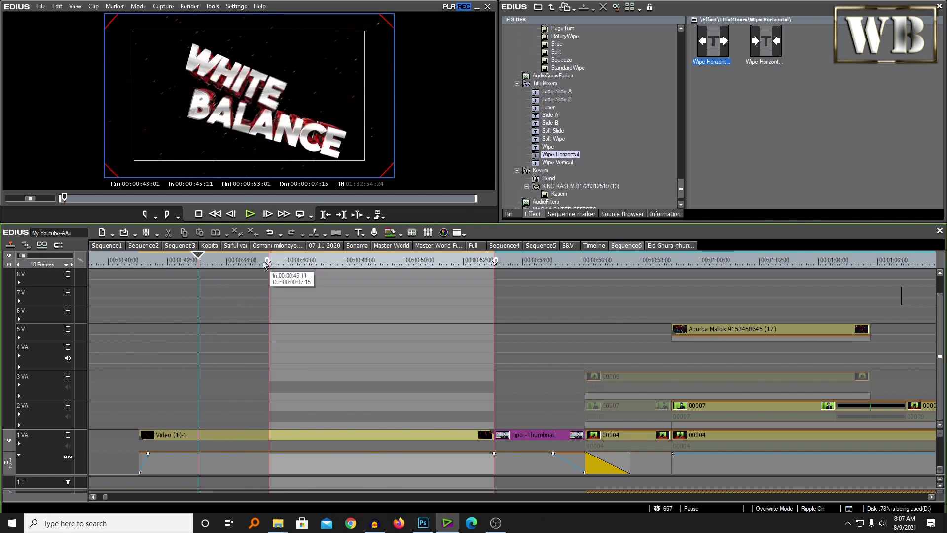
pyautogui.click(139, 262)
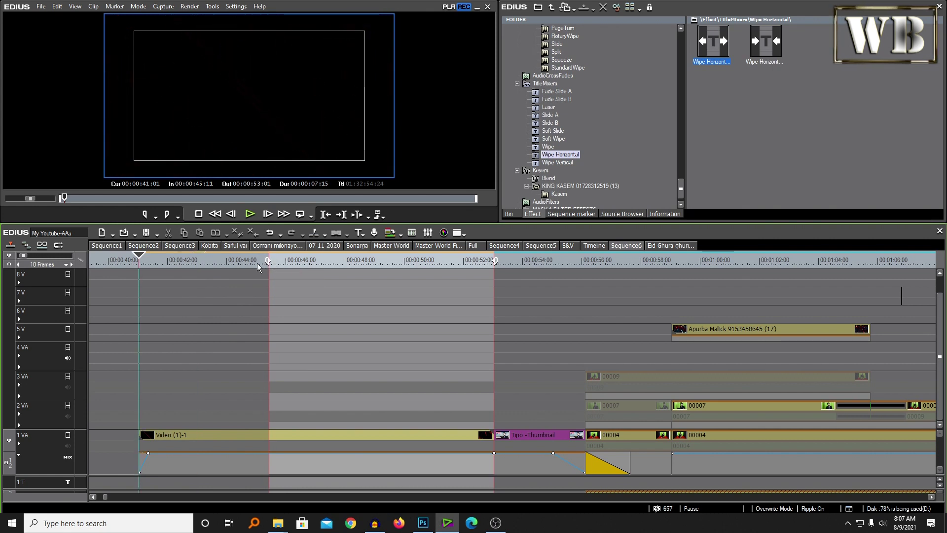
pyautogui.moveTo(268, 265)
pyautogui.mouseDown()
pyautogui.moveTo(130, 282)
pyautogui.moveTo(263, 279)
pyautogui.mouseUp()
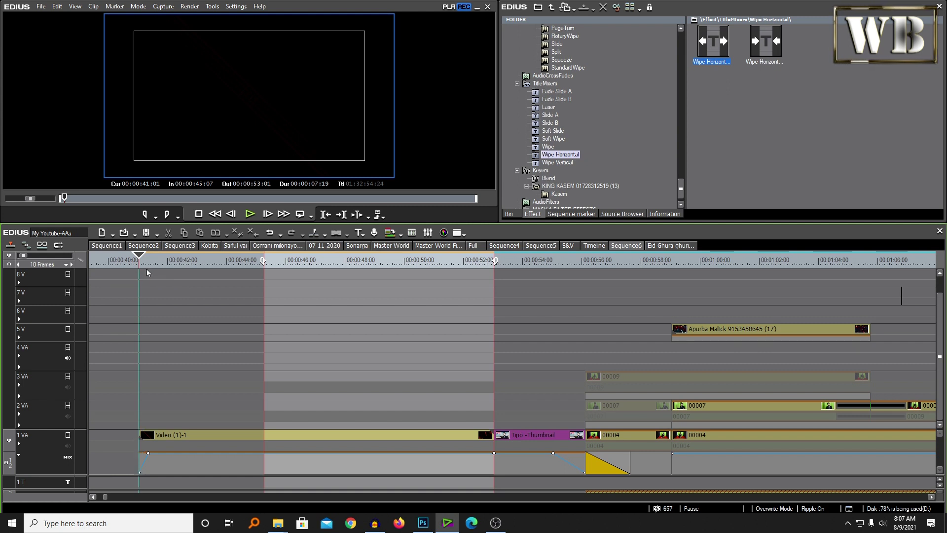
pyautogui.press('i')
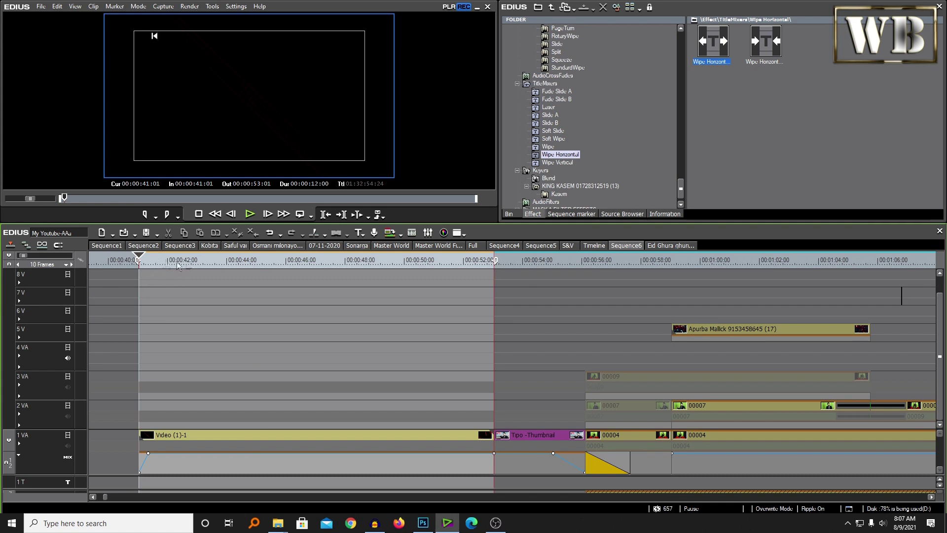
# - Set the Out point at the end of the last clip in the sequence, at 00:08:48:04
pyautogui.moveTo(496, 261)
pyautogui.mouseDown()
pyautogui.moveTo(809, 294)
pyautogui.moveTo(515, 298)
pyautogui.mouseUp()
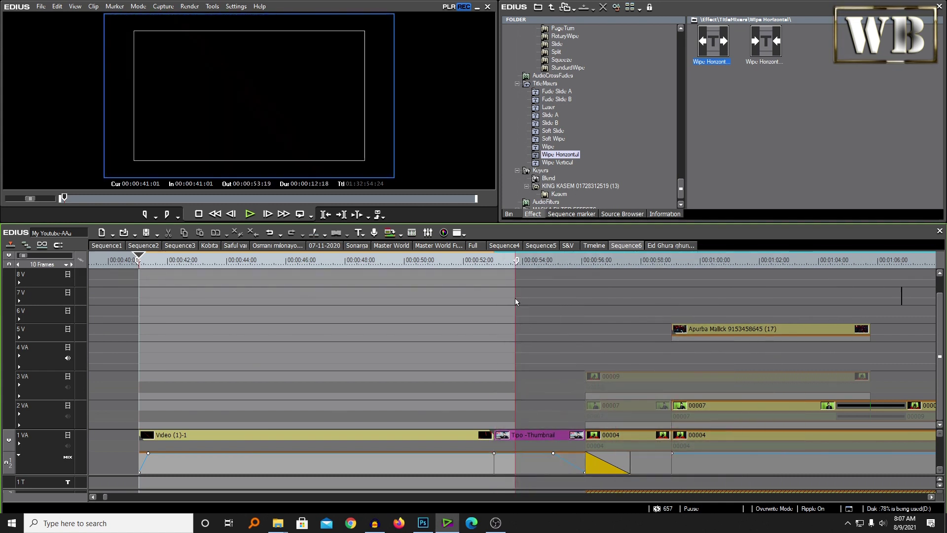
pyautogui.scroll(-5, 516, 298)
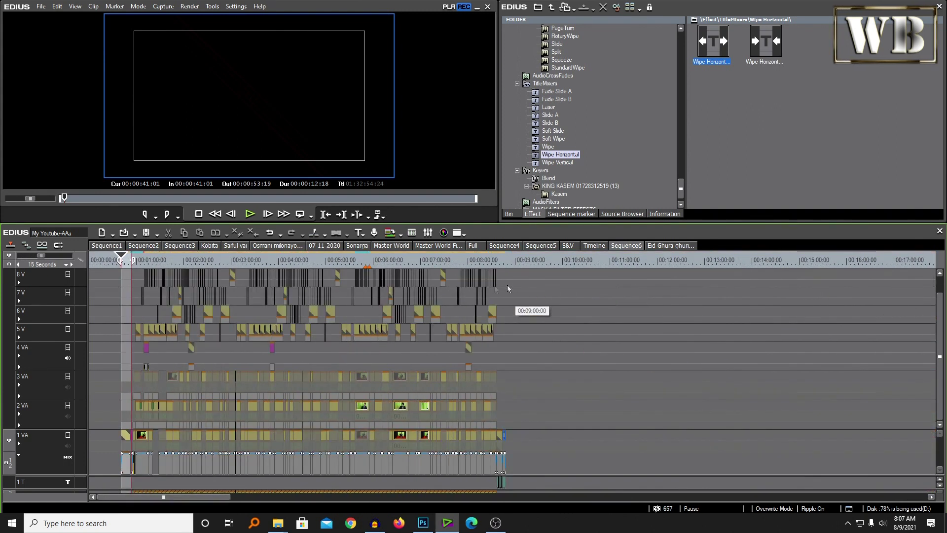
pyautogui.click(525, 262)
pyautogui.click(540, 261)
pyautogui.click(525, 263)
pyautogui.click(506, 262)
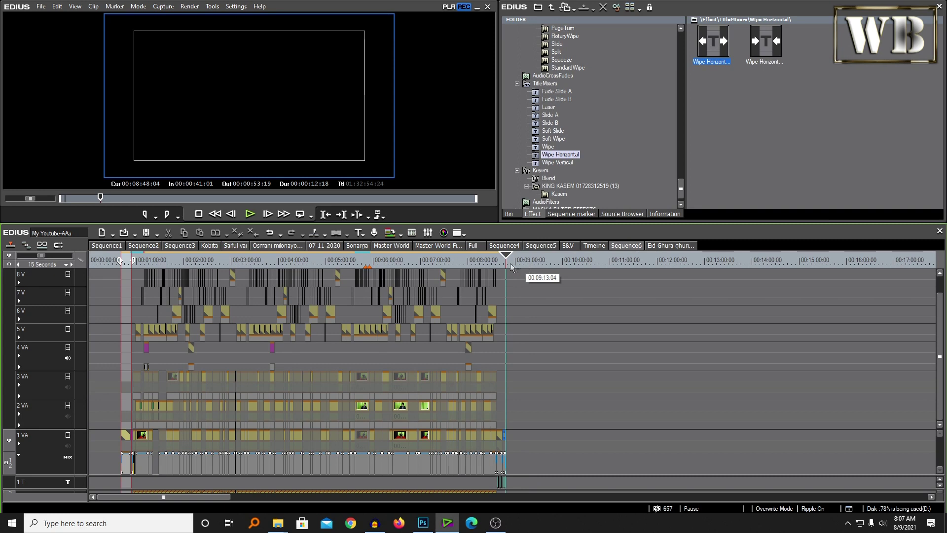
pyautogui.press('o')
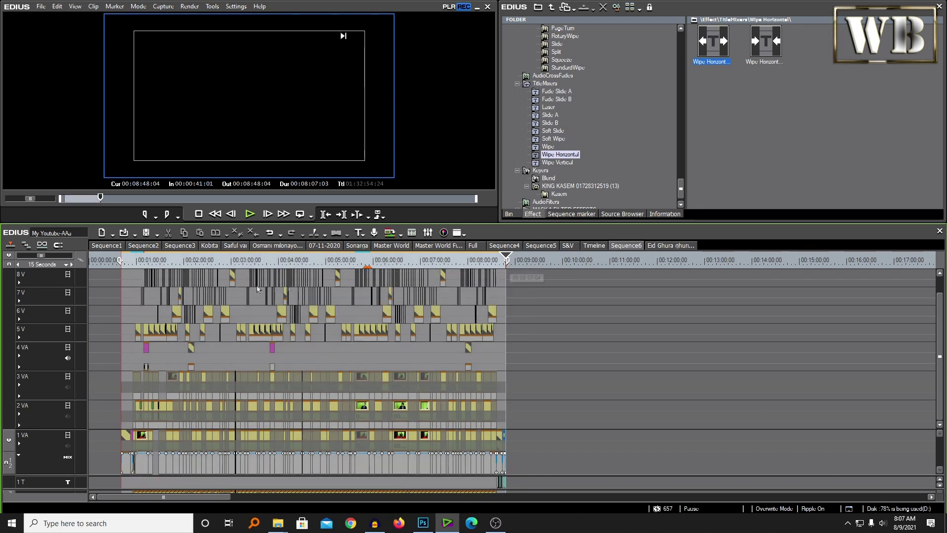
pyautogui.click(119, 261)
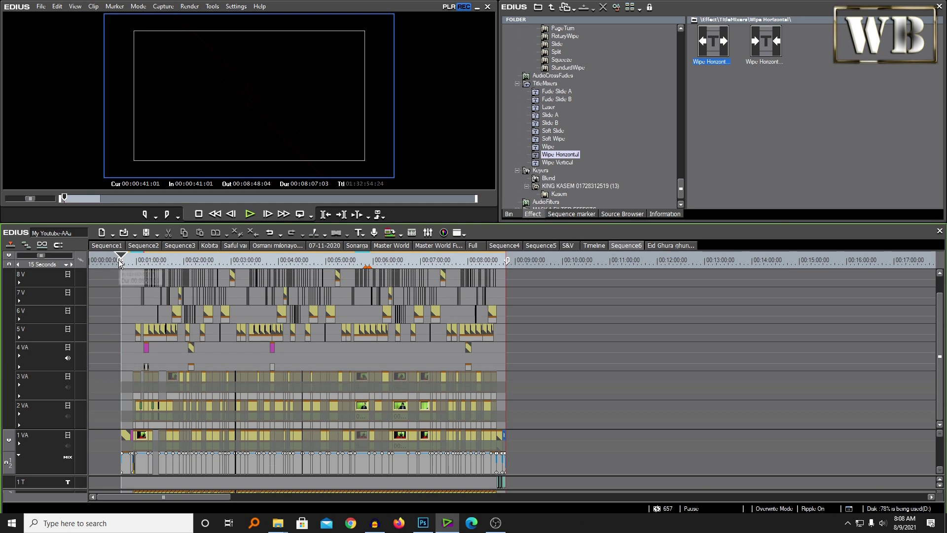
pyautogui.moveTo(511, 268); pyautogui.dragTo(507, 271)
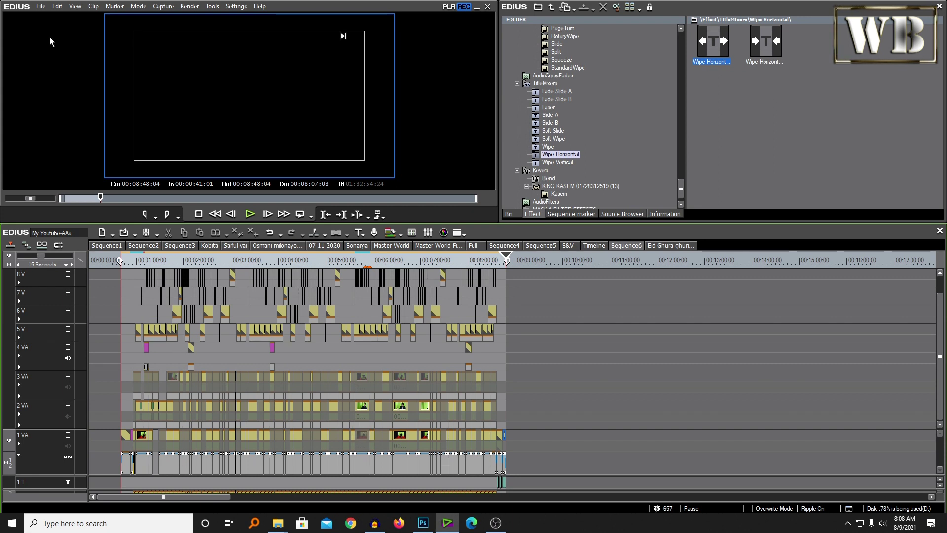
pyautogui.click(40, 6)
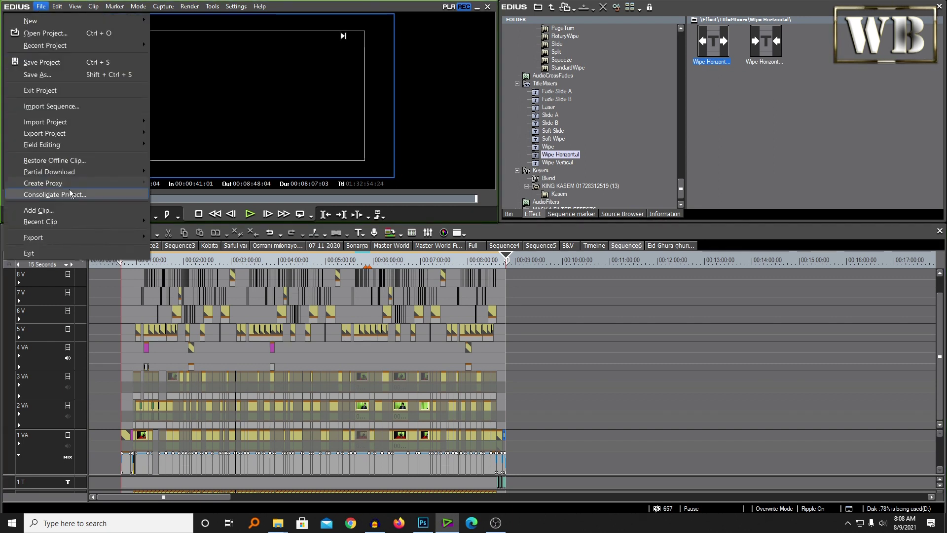
pyautogui.moveTo(62, 238)
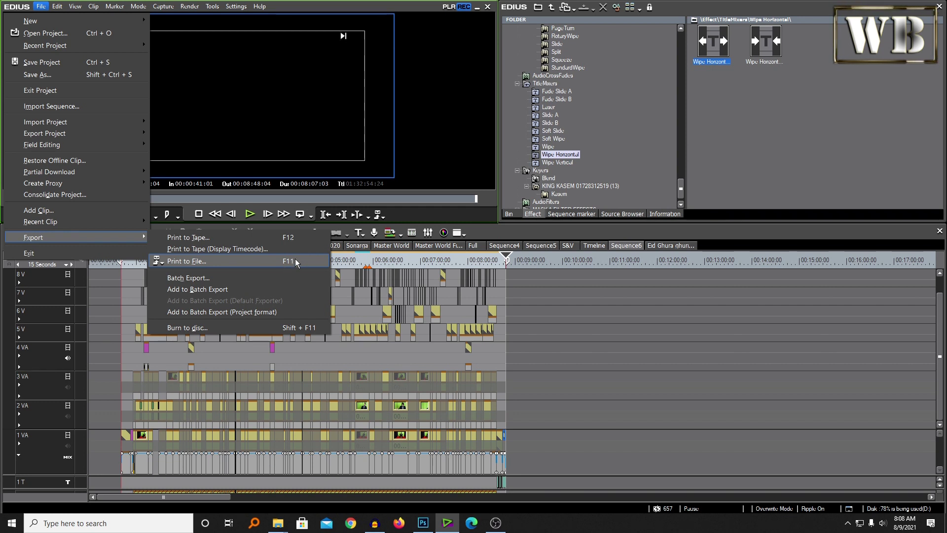
pyautogui.moveTo(26, 27)
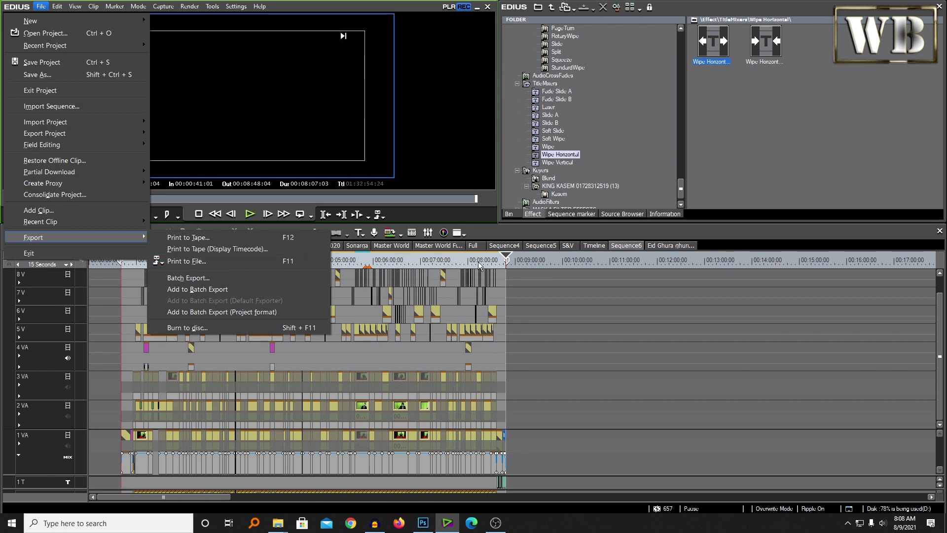
pyautogui.click(521, 274)
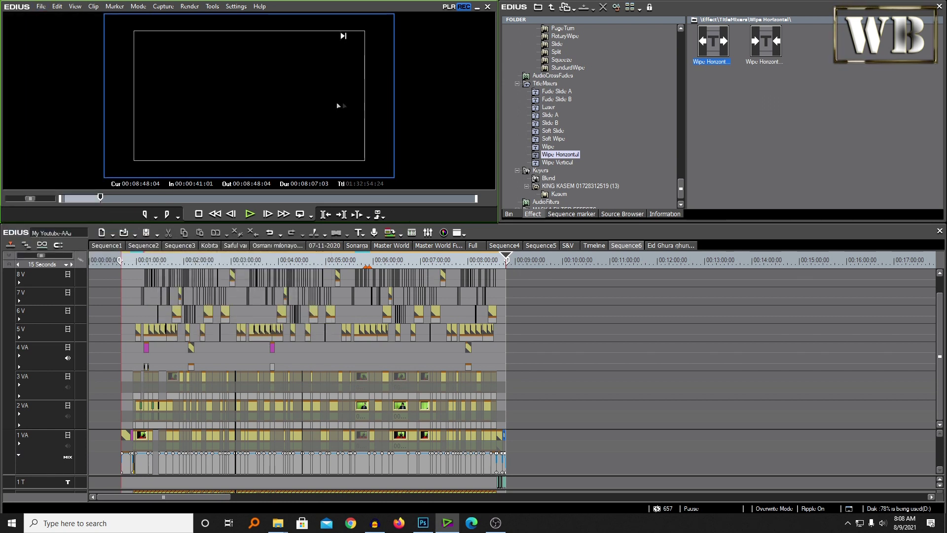
# - Open the Print to File export dialog and reposition it over the workspace
pyautogui.click(384, 217)
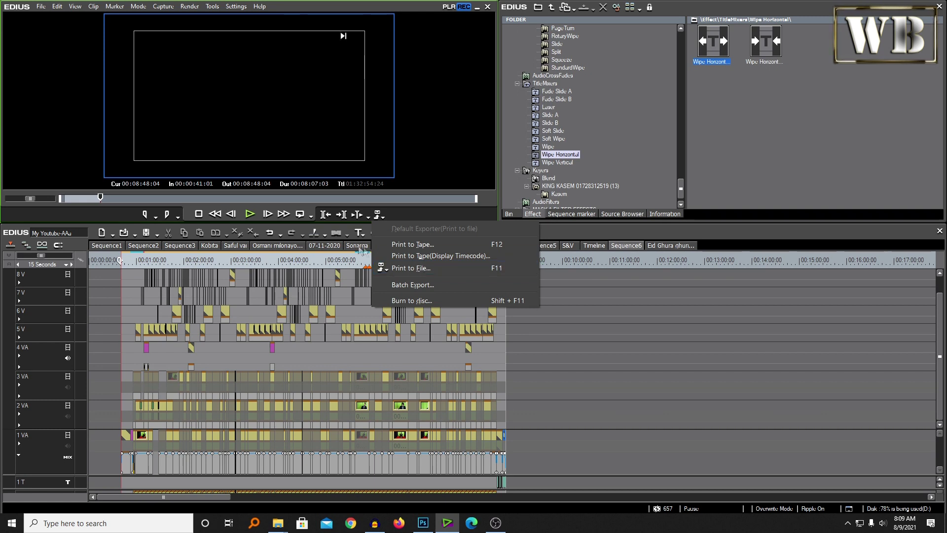
pyautogui.click(387, 267)
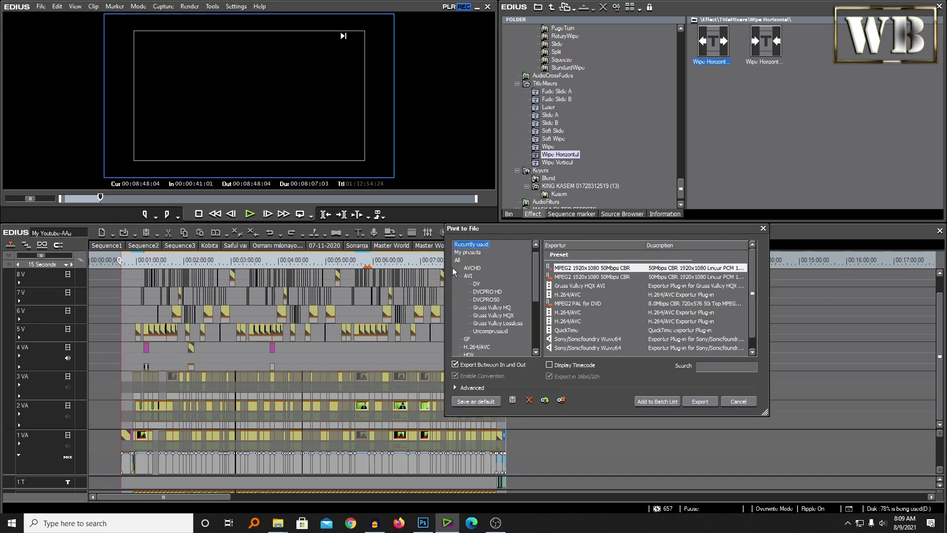
pyautogui.moveTo(608, 235); pyautogui.dragTo(455, 152)
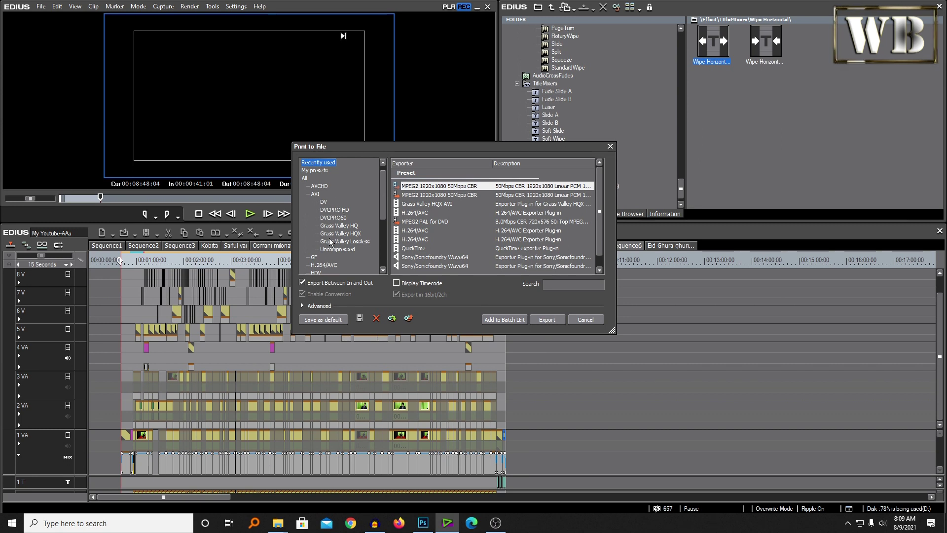
# - Look through the export format categories and the recently used exporter presets
pyautogui.scroll(-1, 333, 245)
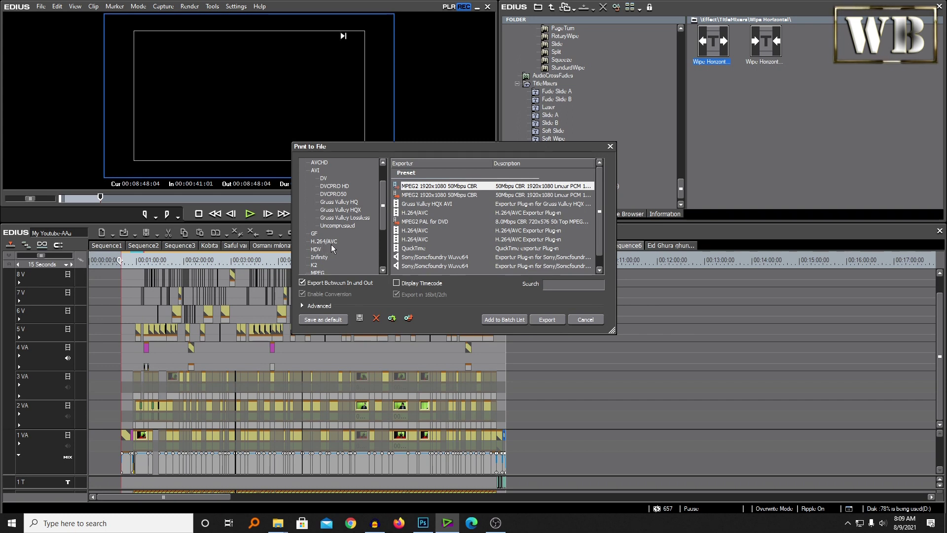
pyautogui.scroll(-2, 327, 240)
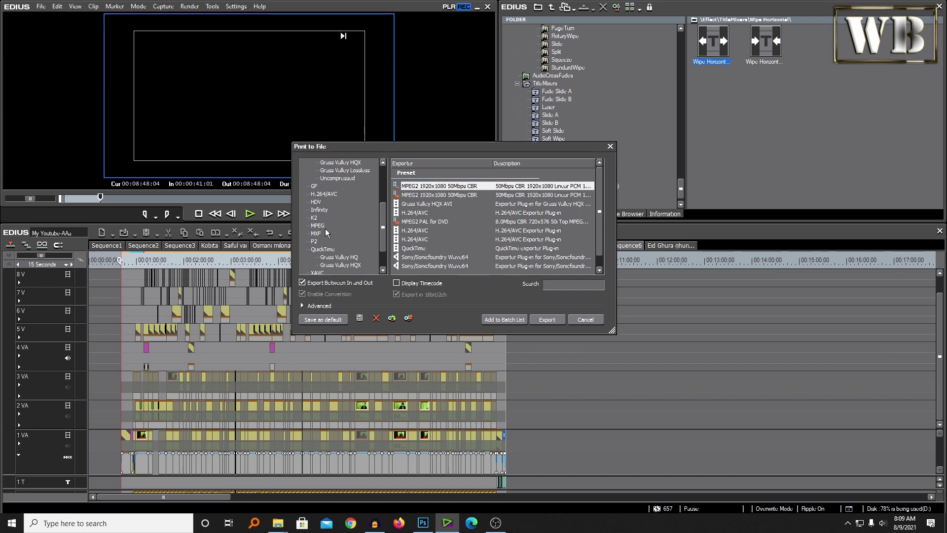
pyautogui.scroll(-1, 347, 229)
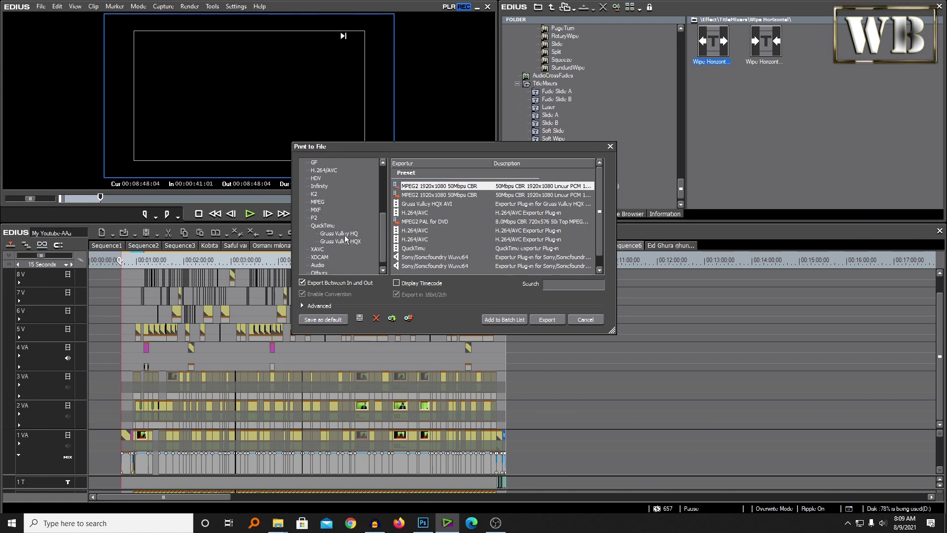
pyautogui.scroll(-1, 335, 240)
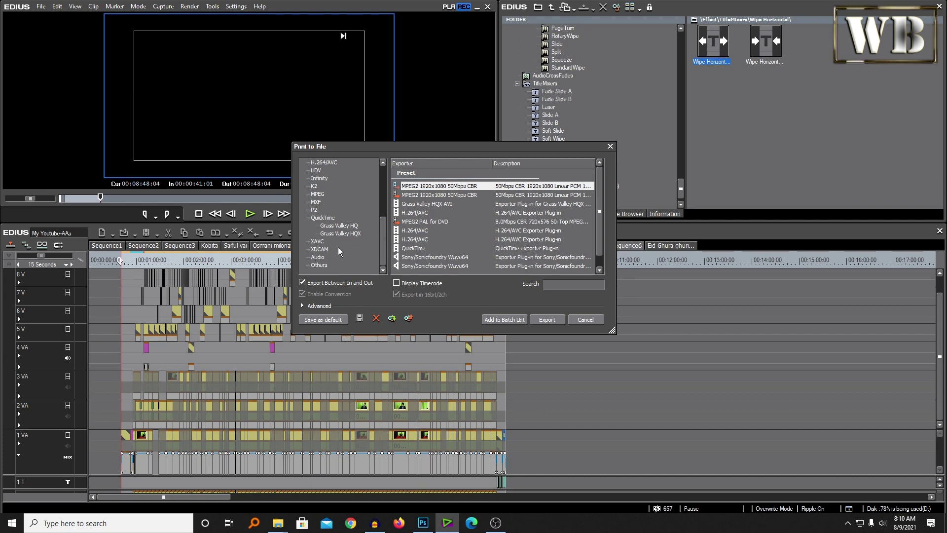
pyautogui.scroll(2, 328, 258)
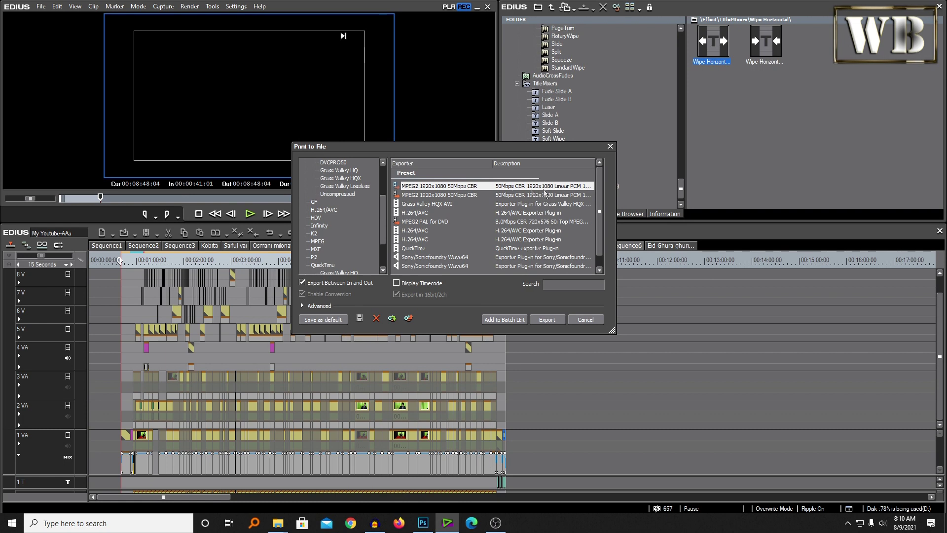
pyautogui.scroll(-1, 428, 242)
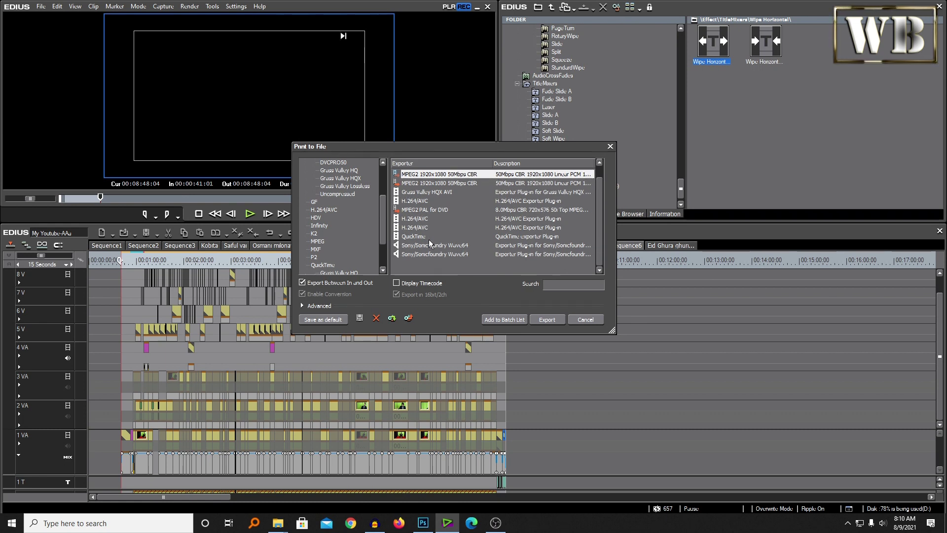
pyautogui.scroll(1, 432, 254)
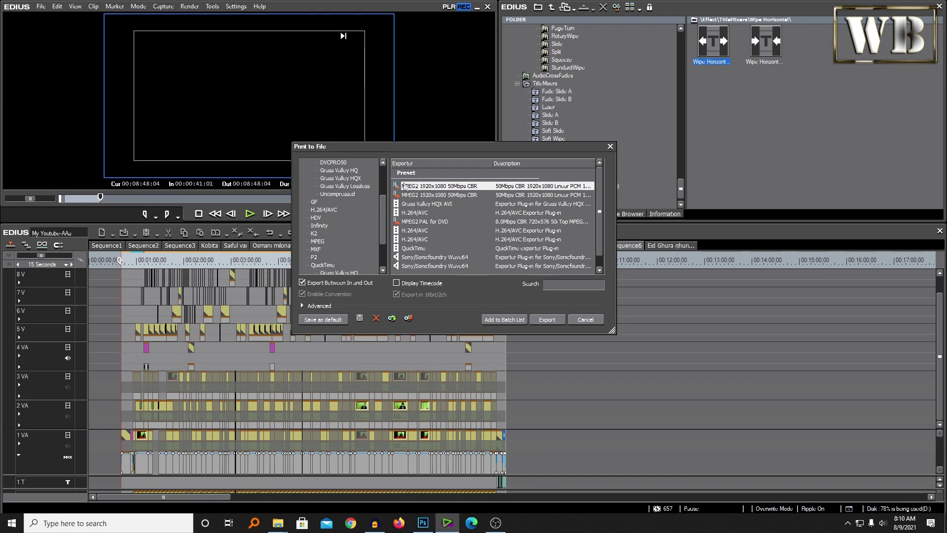
# - Start the export with the MPEG2 1920x1080 50Mbps CBR preset, keeping Export Between In and Out enabled
pyautogui.click(415, 188)
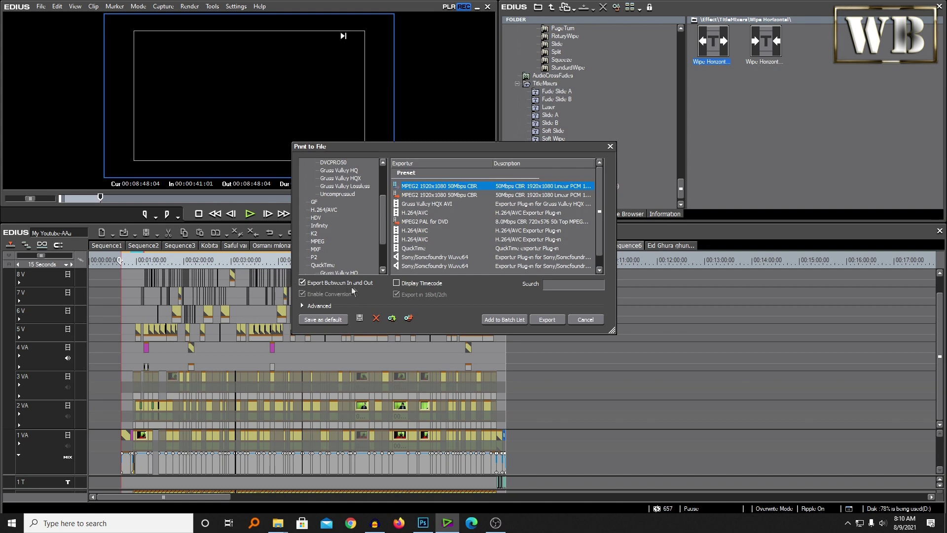
pyautogui.click(302, 283)
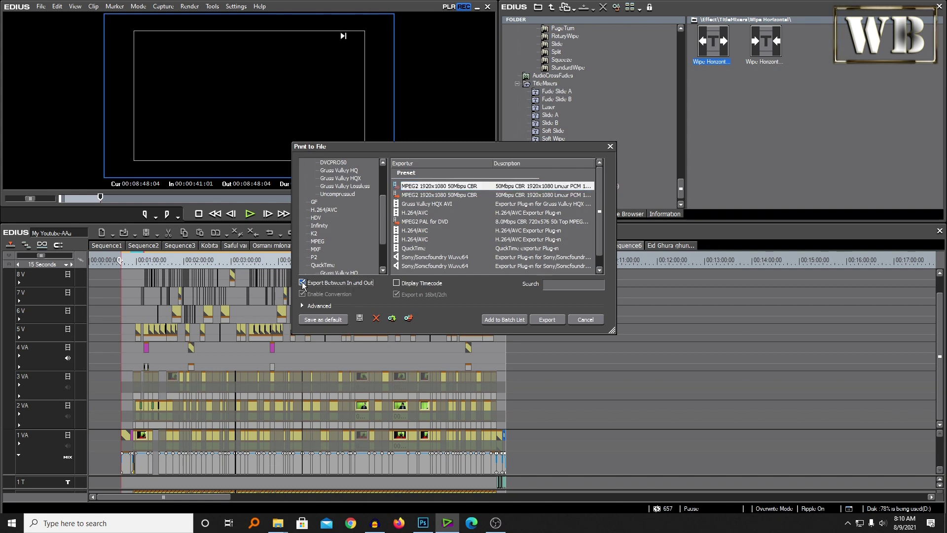
pyautogui.click(303, 283)
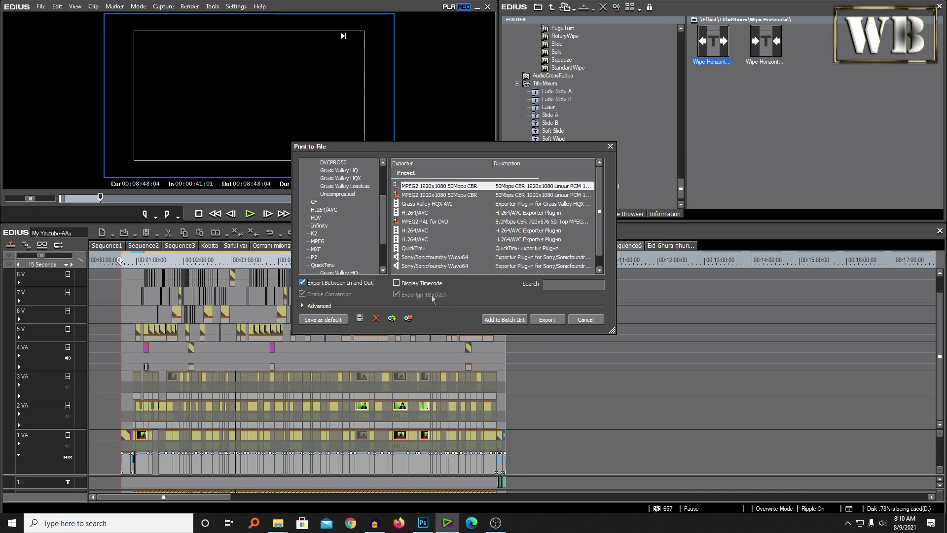
pyautogui.click(548, 320)
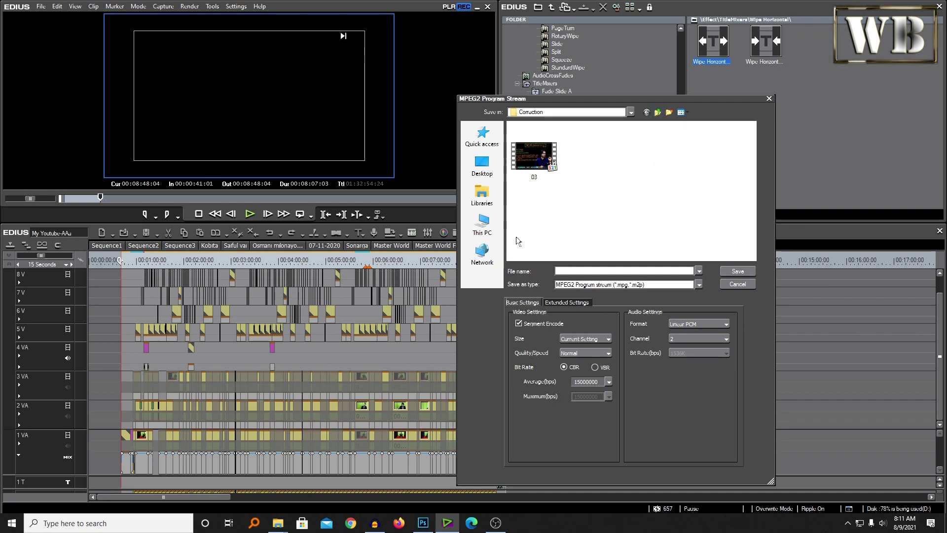
# - Choose the Assingment folder on Local Disk (D:) as the save location and open the file name for editing
pyautogui.click(482, 226)
pyautogui.scroll(-5, 575, 204)
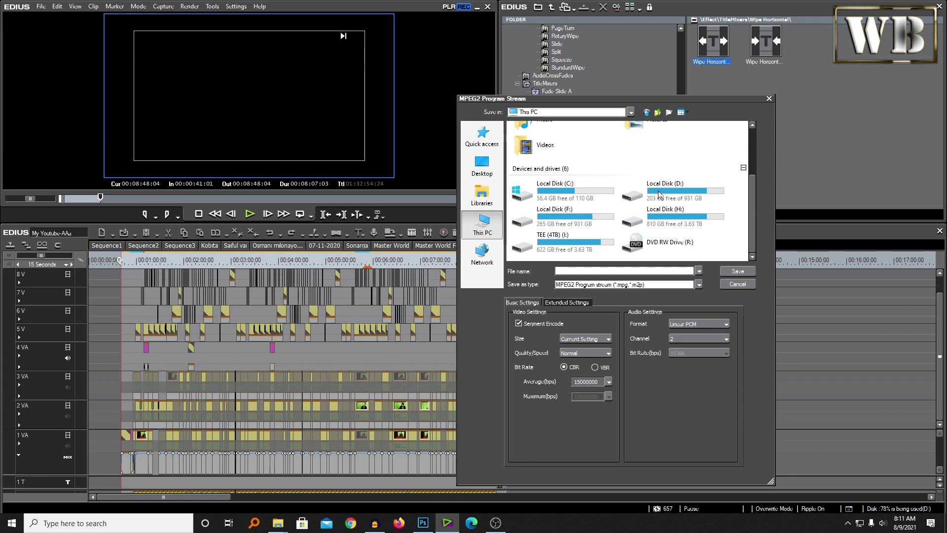
pyautogui.doubleClick(659, 200)
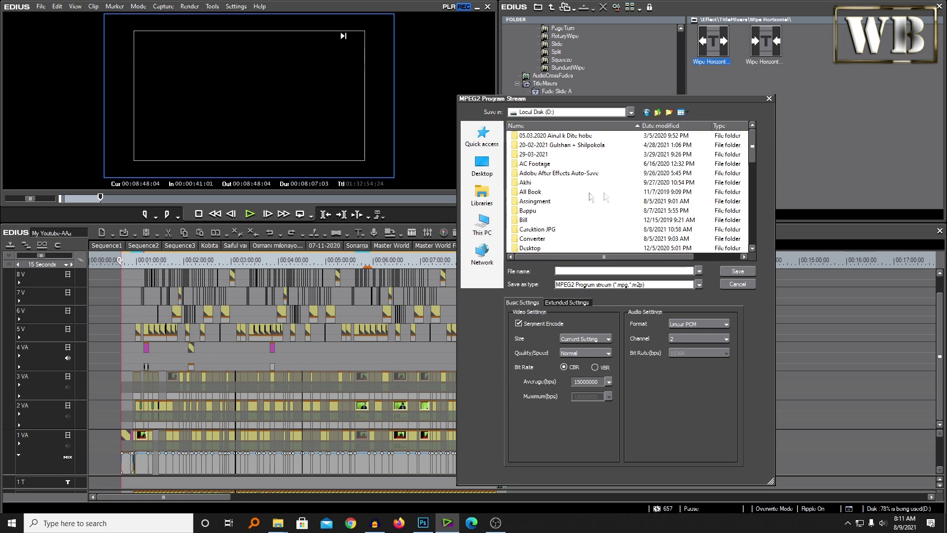
pyautogui.doubleClick(541, 203)
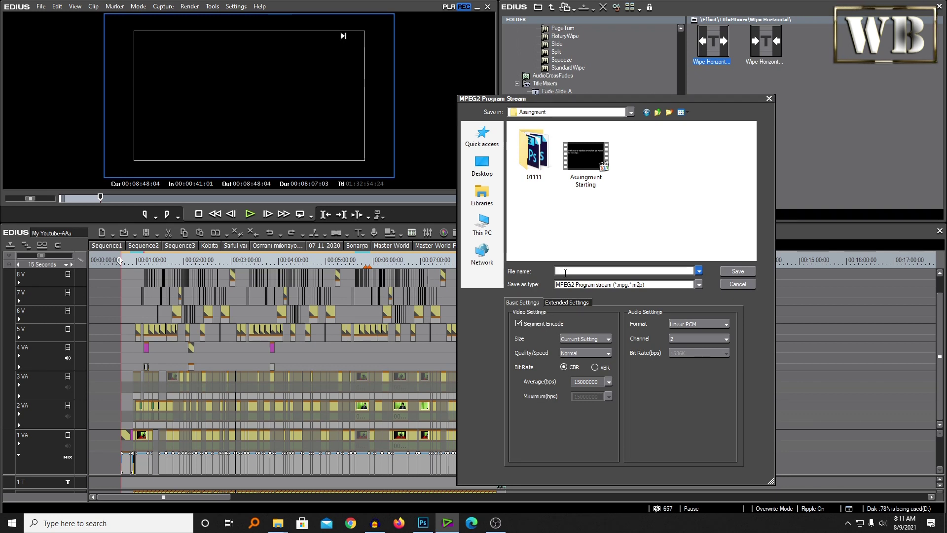
pyautogui.click(565, 273)
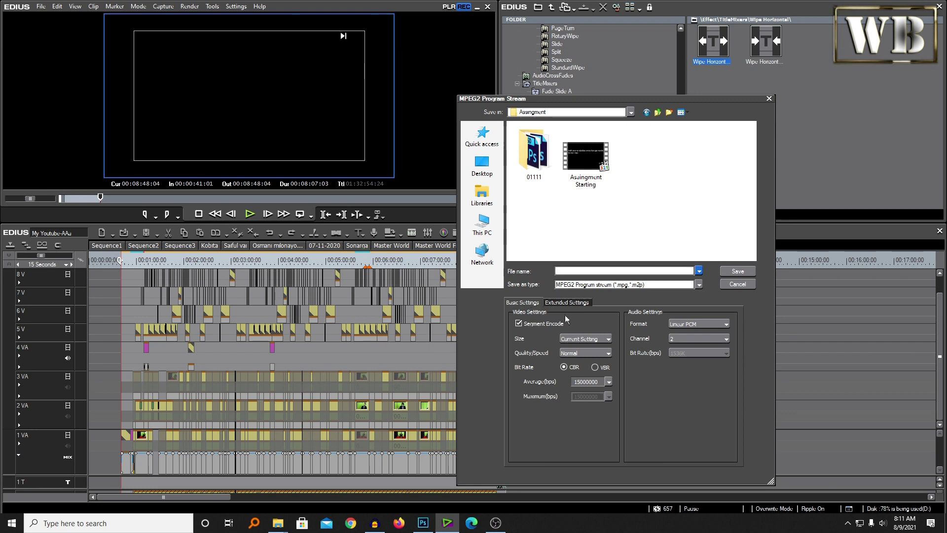
# - Look through the average bit rate choices for the MPEG2 export, and close the save dialog without exporting
pyautogui.click(590, 381)
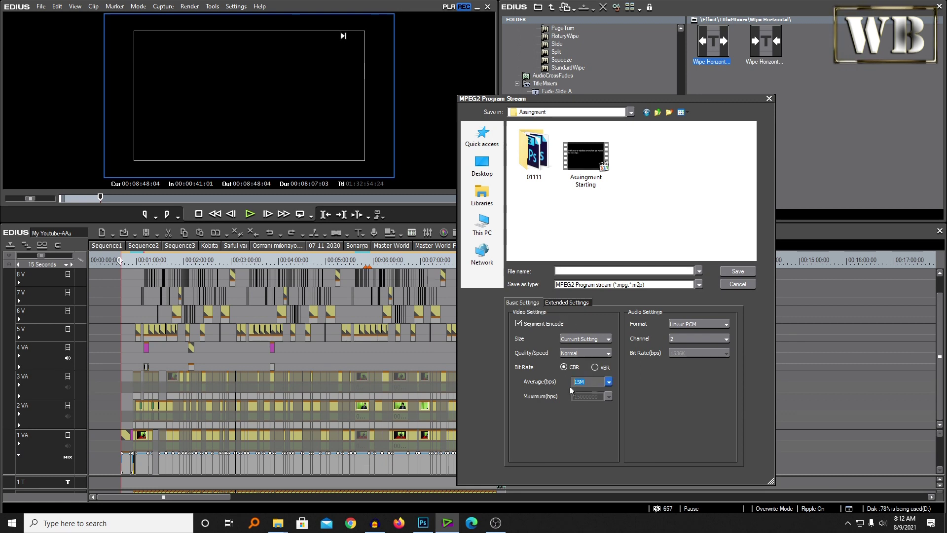
pyautogui.click(609, 383)
pyautogui.click(592, 393)
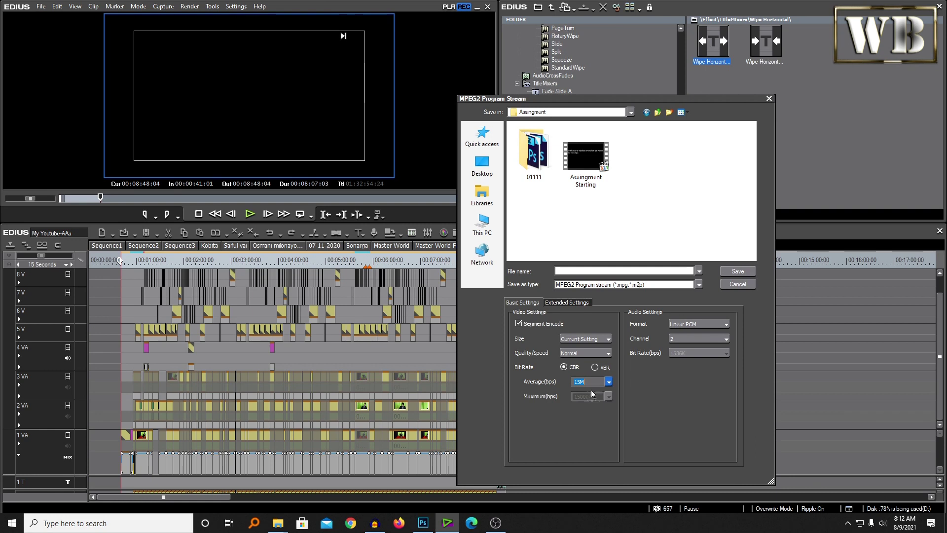
pyautogui.click(609, 383)
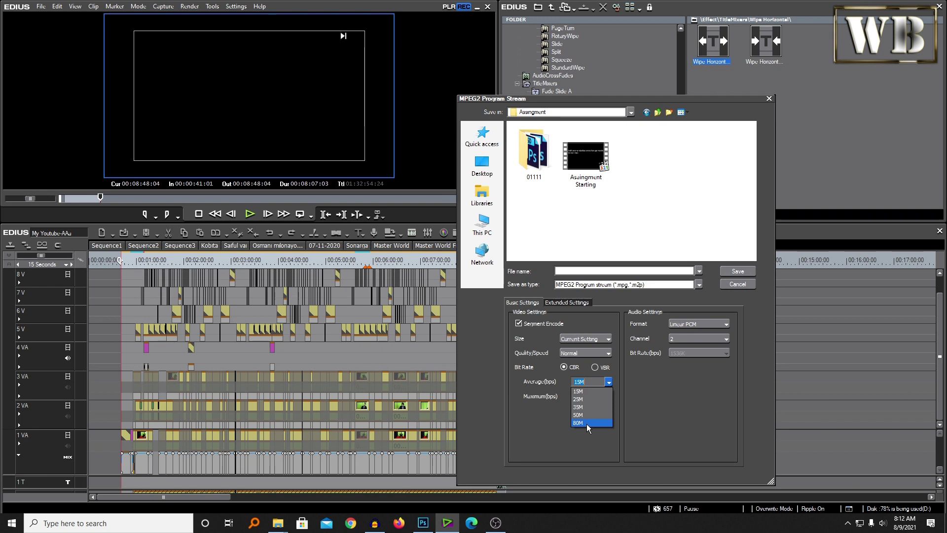
pyautogui.press('Escape')
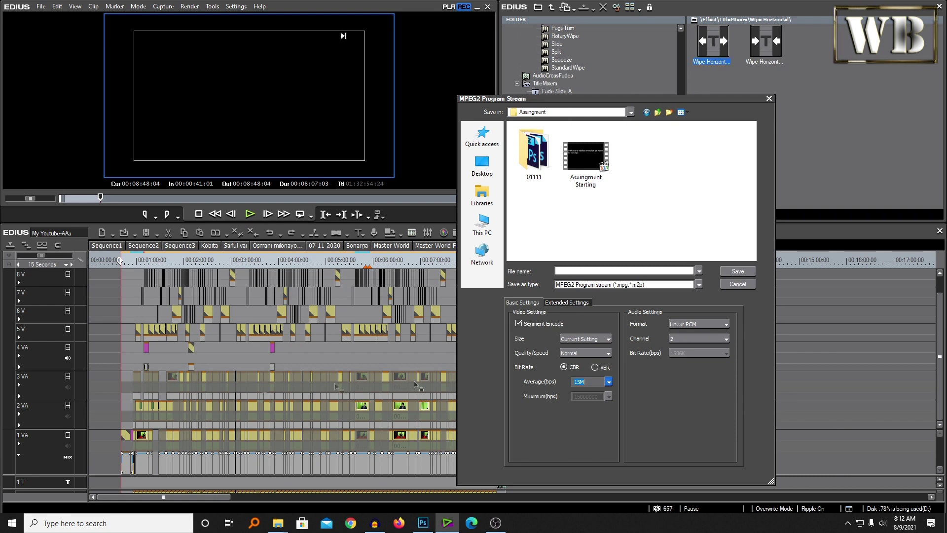
pyautogui.press('Escape')
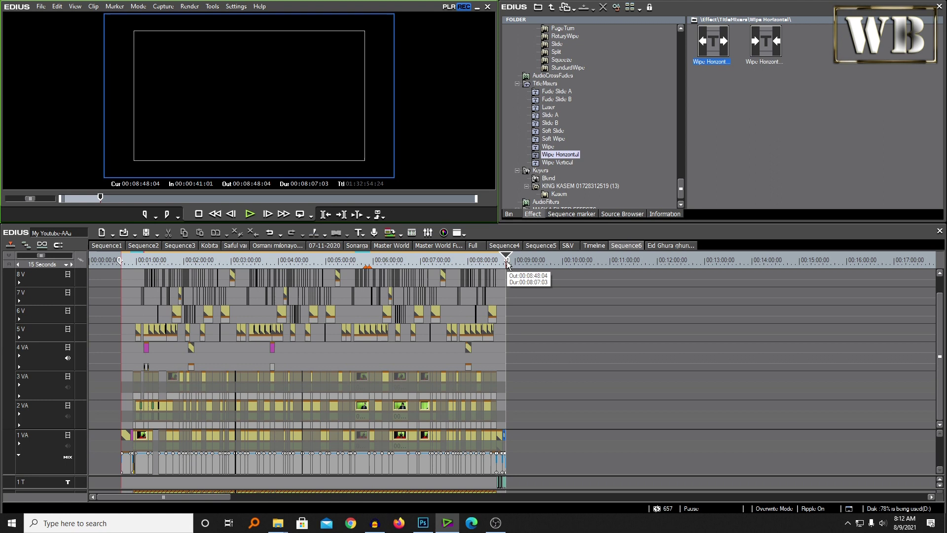
# - Mark a short export range on the timeline with In at 00:00:56:03 and Out at 00:01:20:23, and scrub through it
pyautogui.click(149, 261)
pyautogui.scroll(2, 138, 283)
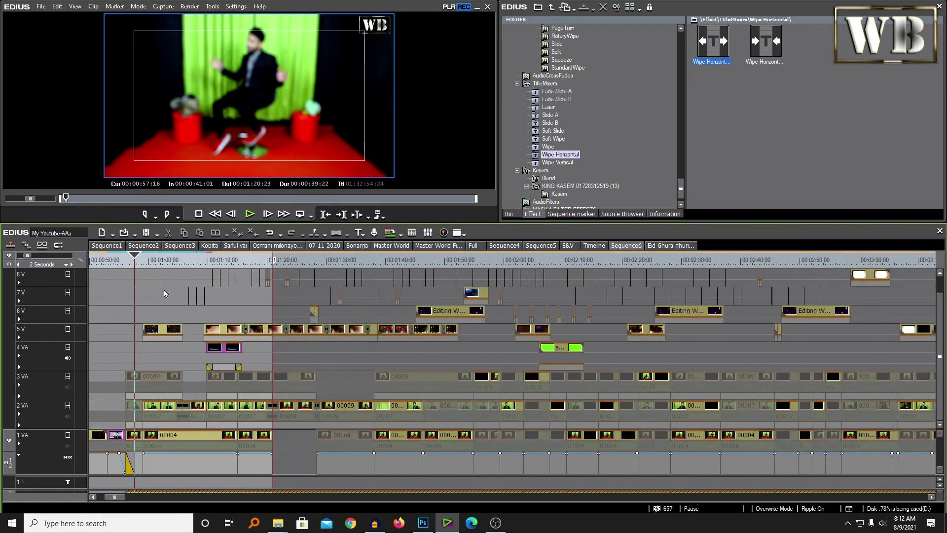
pyautogui.click(204, 261)
pyautogui.moveTo(206, 264); pyautogui.dragTo(149, 261)
pyautogui.click(127, 292)
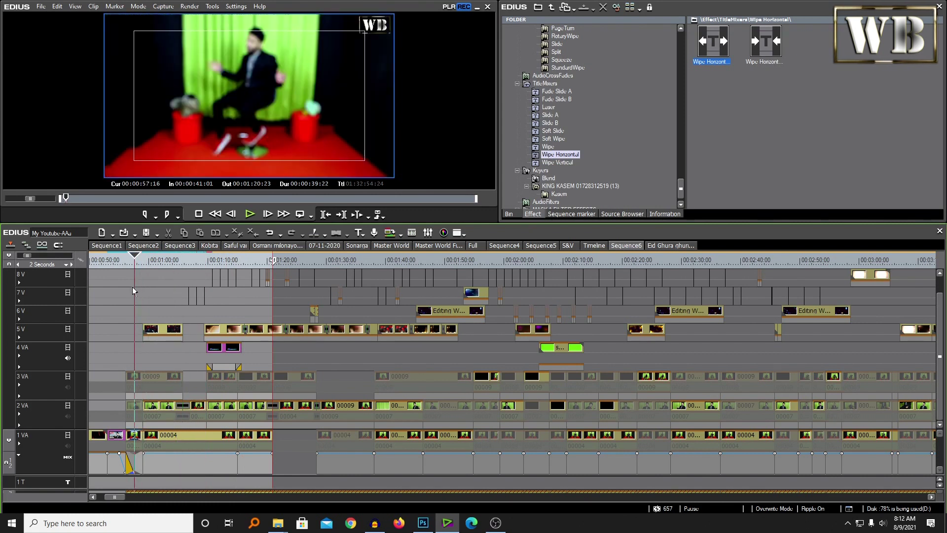
pyautogui.press('i')
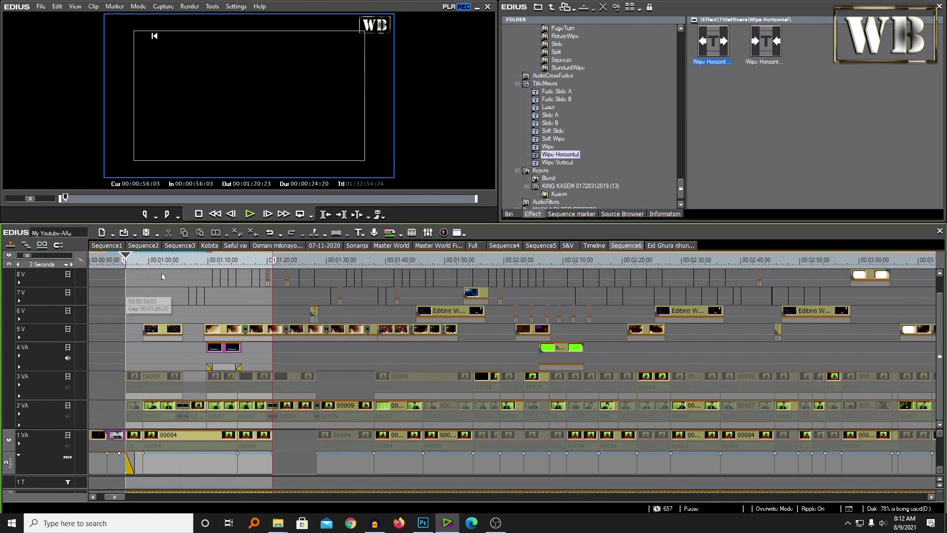
pyautogui.click(269, 271)
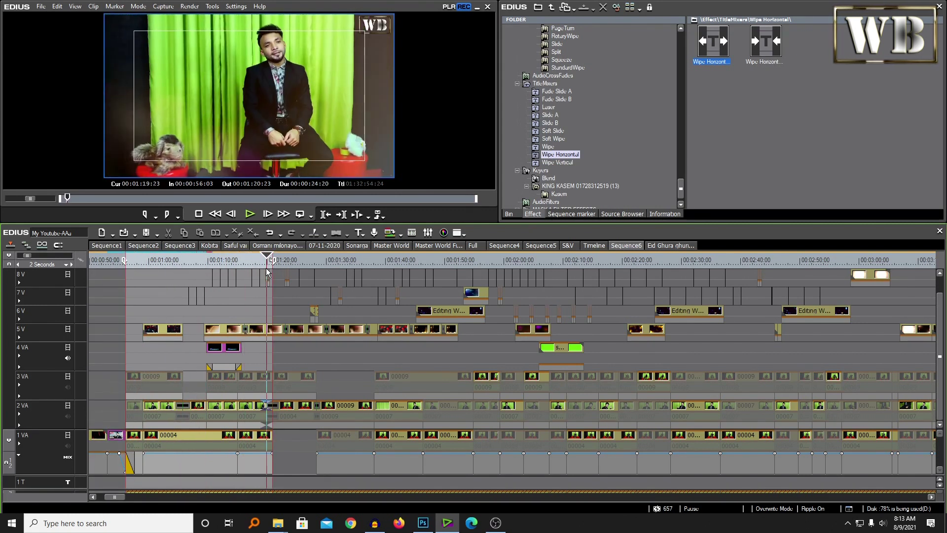
pyautogui.moveTo(266, 272); pyautogui.dragTo(198, 281)
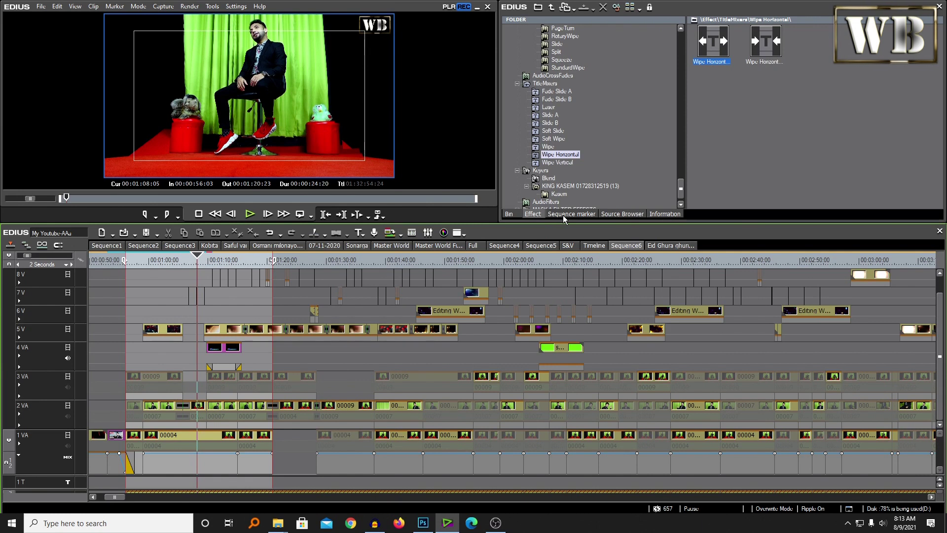
# - Start a Print to File export of the marked range with the MPEG2 1920x1080 50Mbps CBR preset
pyautogui.press('F11')
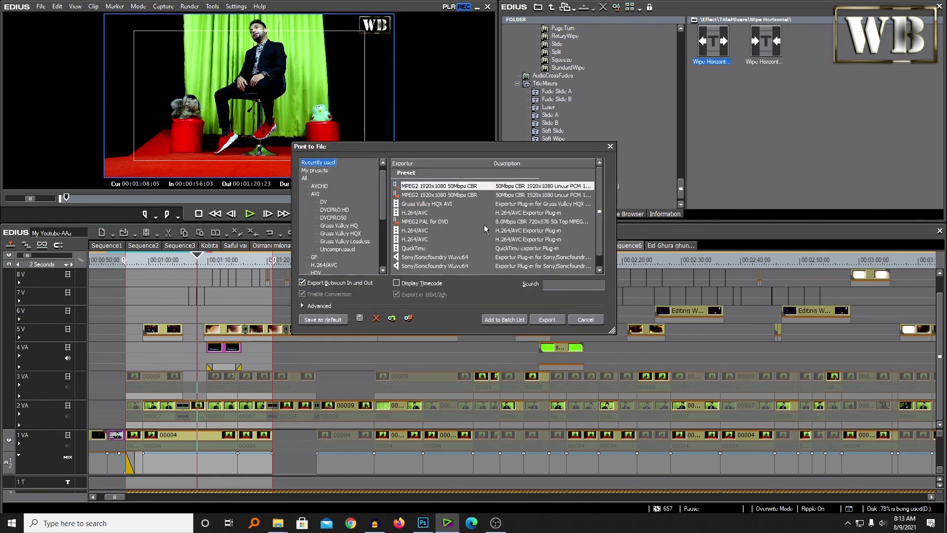
pyautogui.moveTo(445, 150); pyautogui.dragTo(420, 132)
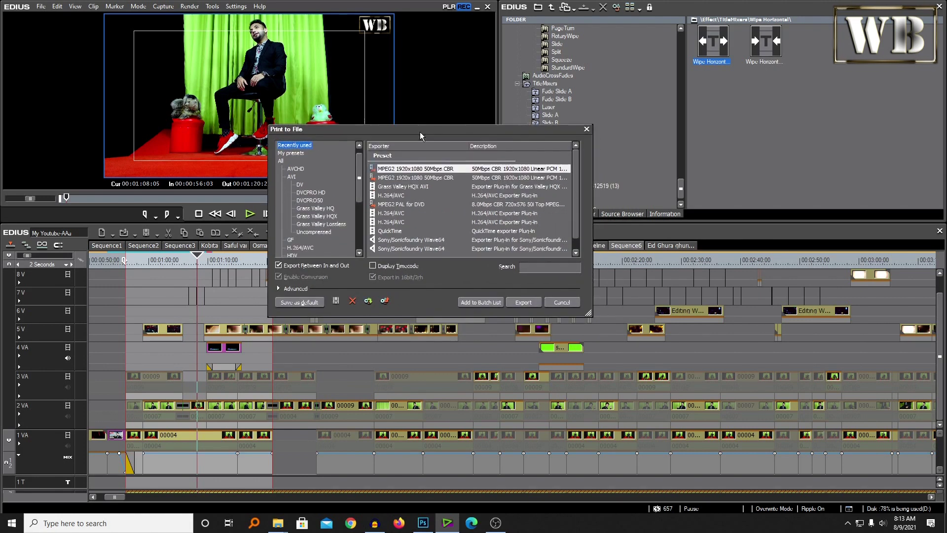
pyautogui.click(412, 170)
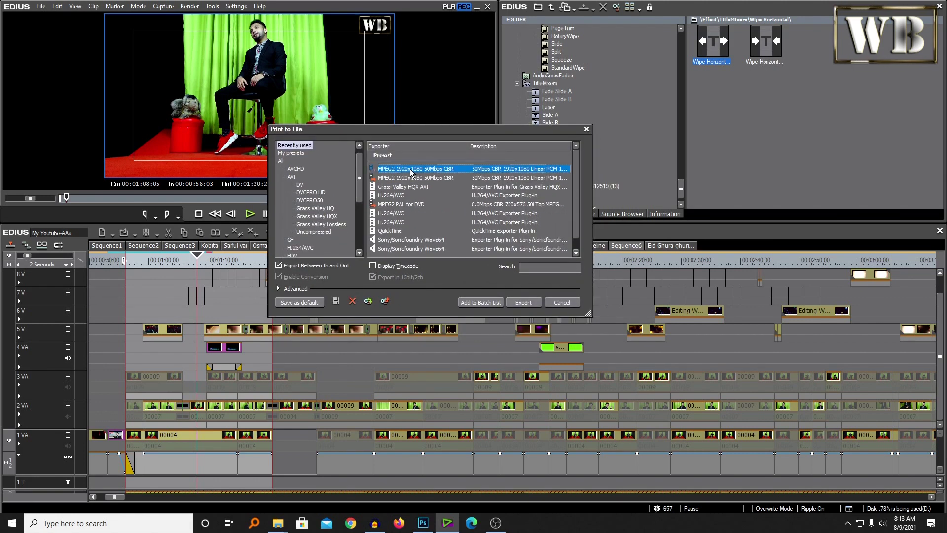
pyautogui.click(525, 303)
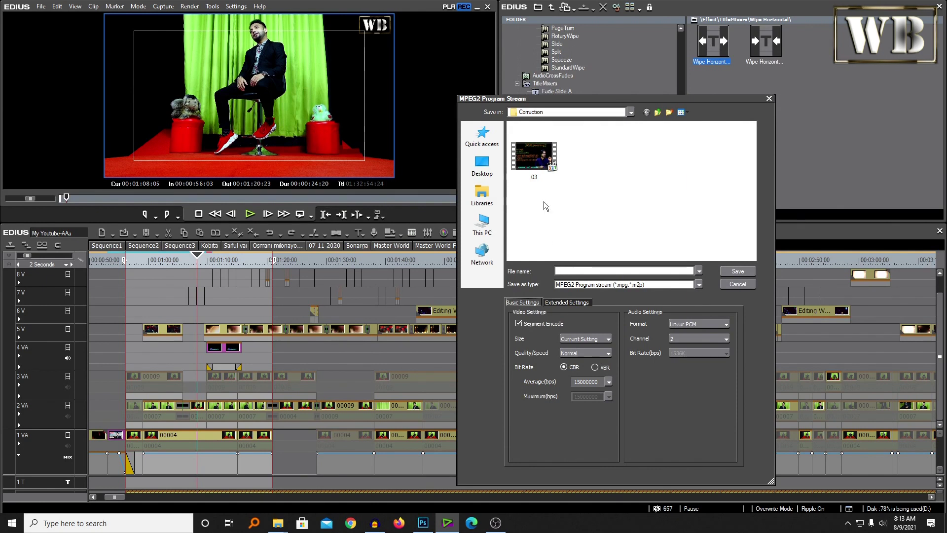
# - Save the export to the Desktop under the file name test, with a CBR average bit rate of 15M
pyautogui.click(482, 165)
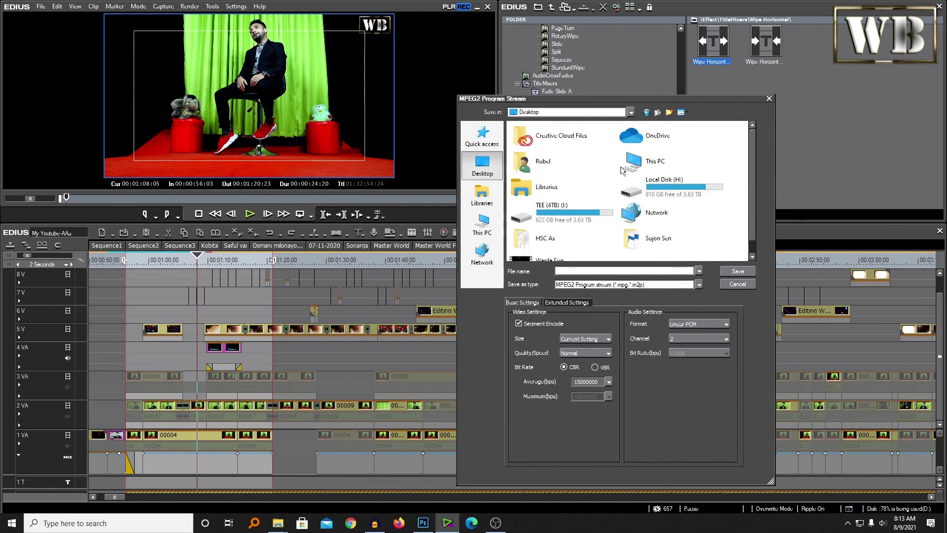
pyautogui.scroll(-1, 573, 228)
pyautogui.click(561, 271)
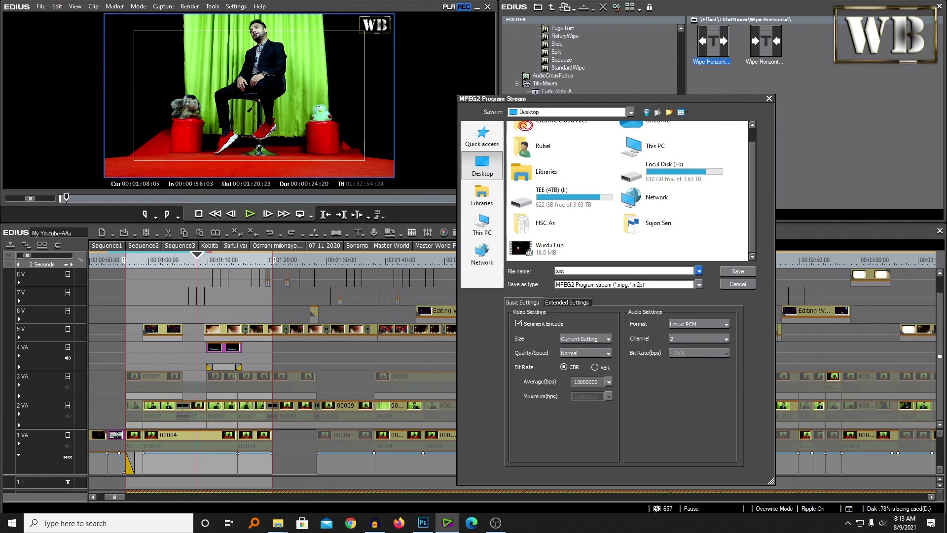
pyautogui.click(608, 382)
pyautogui.click(597, 388)
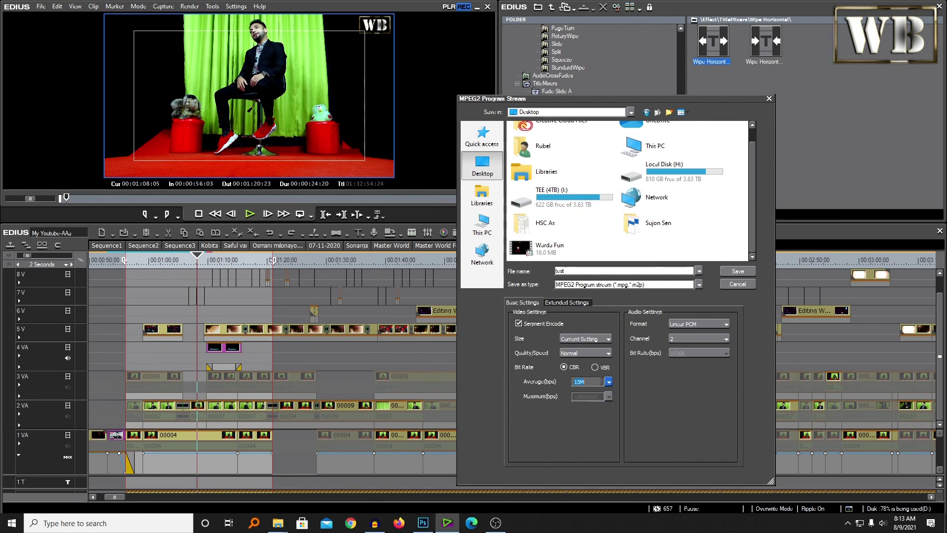
pyautogui.click(737, 272)
pyautogui.press('Return')
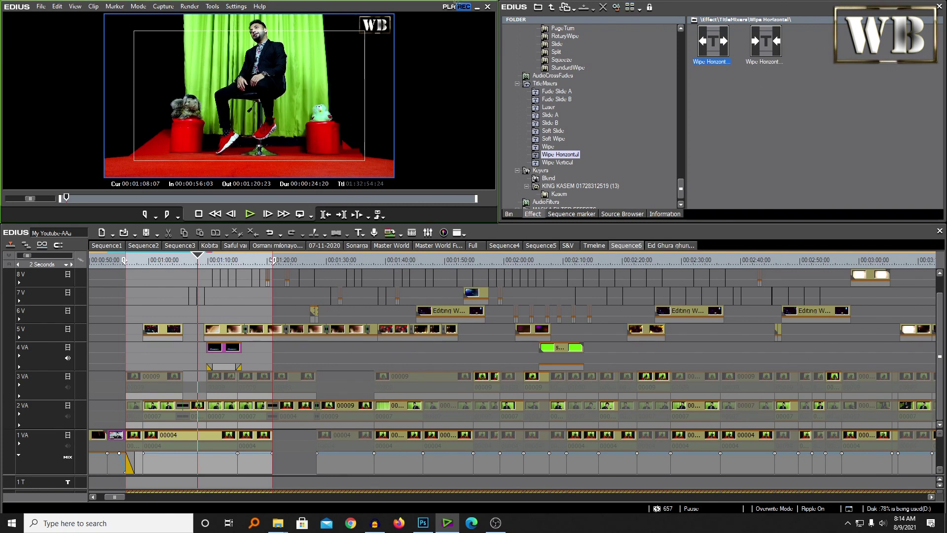
# - Minimize the editor and open the exported test video from the desktop in the media player
pyautogui.click(477, 8)
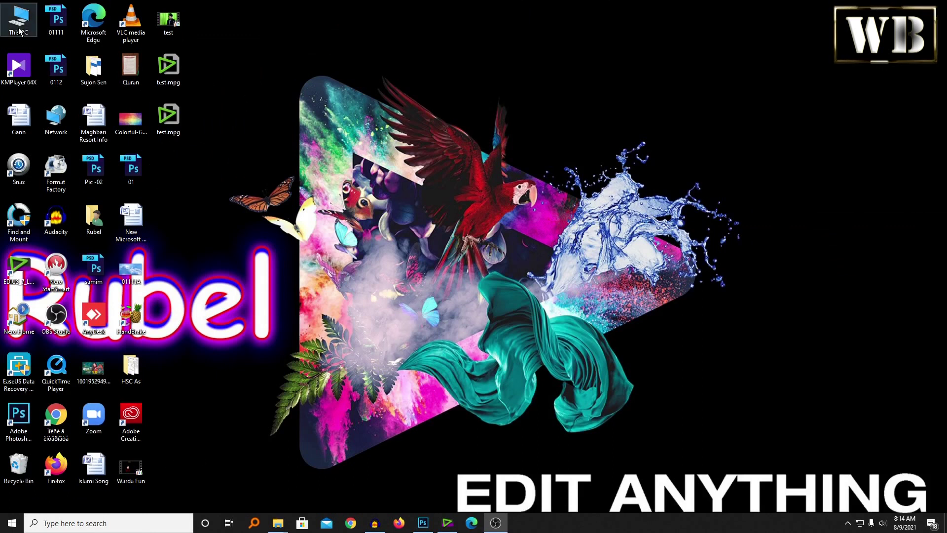
pyautogui.doubleClick(169, 23)
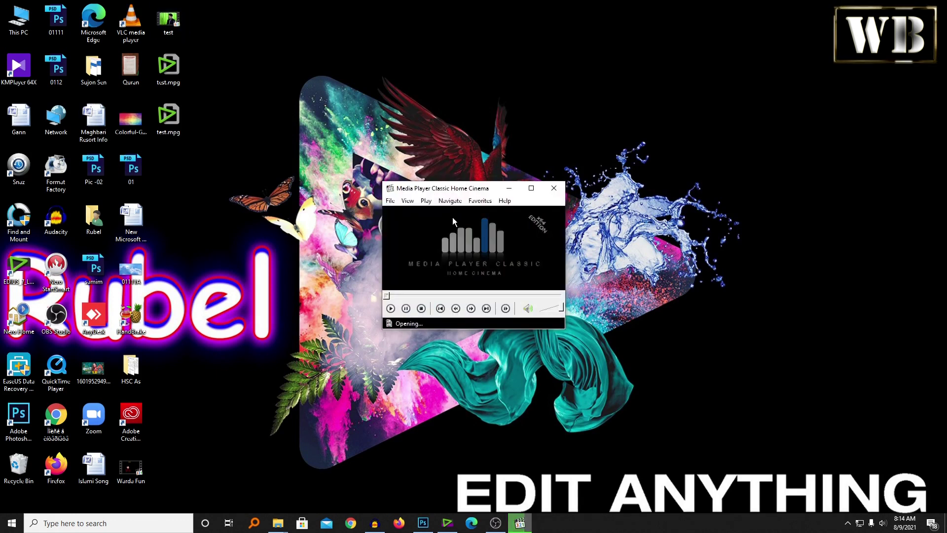